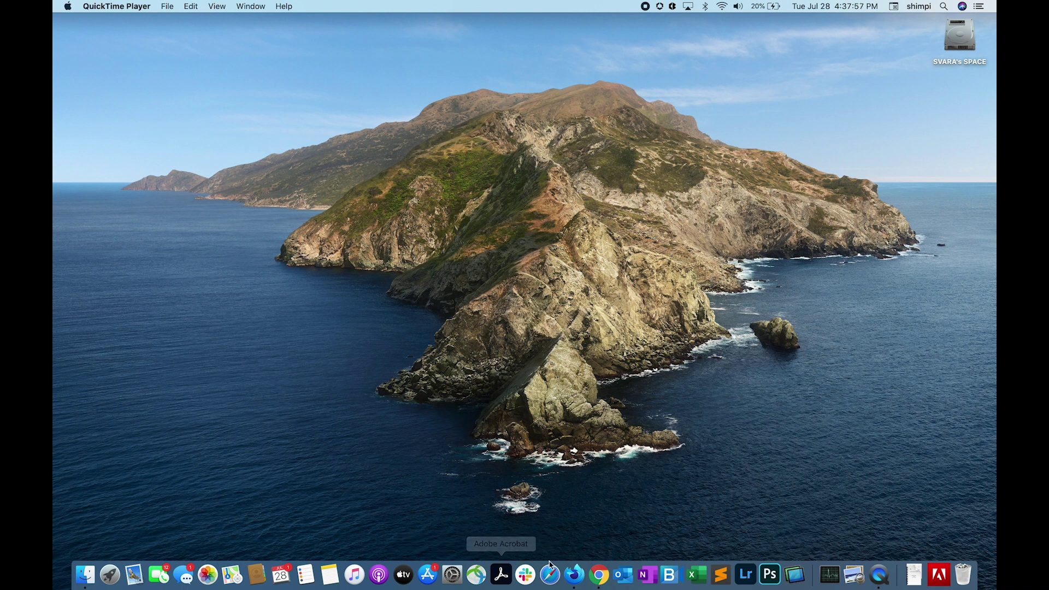
# - Launch Google Chrome from the Dock to get a blank New Tab page
pyautogui.click(600, 575)
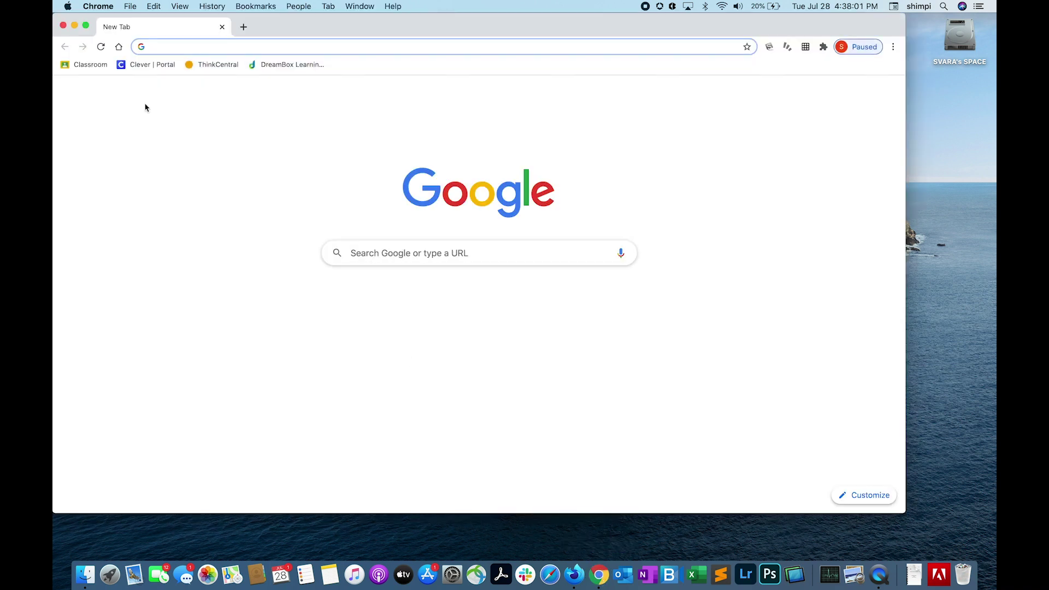
# - Maximize the Chrome window to full screen and go to sense-lang.org
pyautogui.click(86, 25)
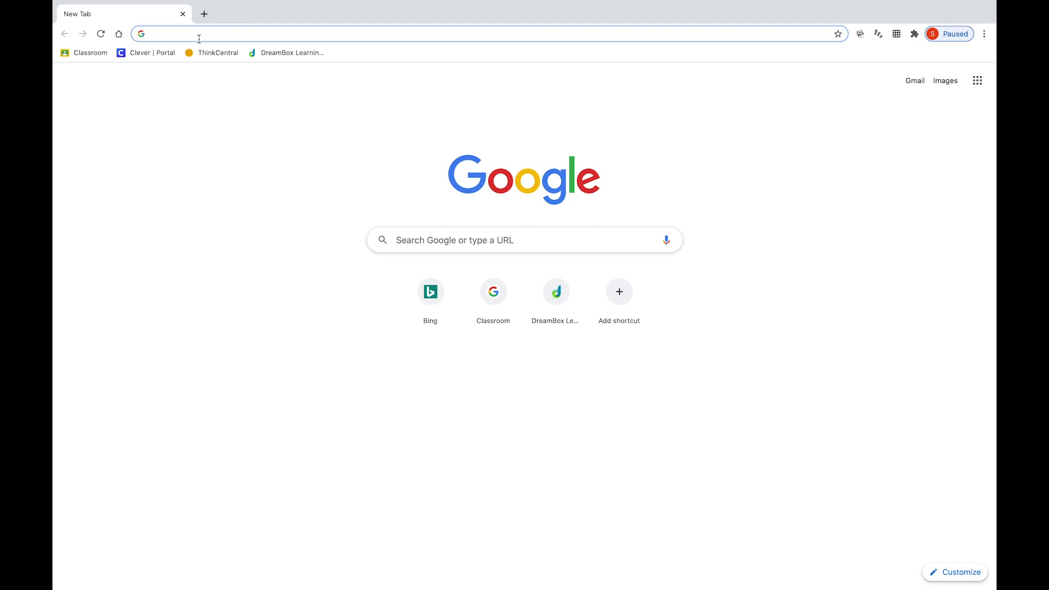
pyautogui.write('sense')
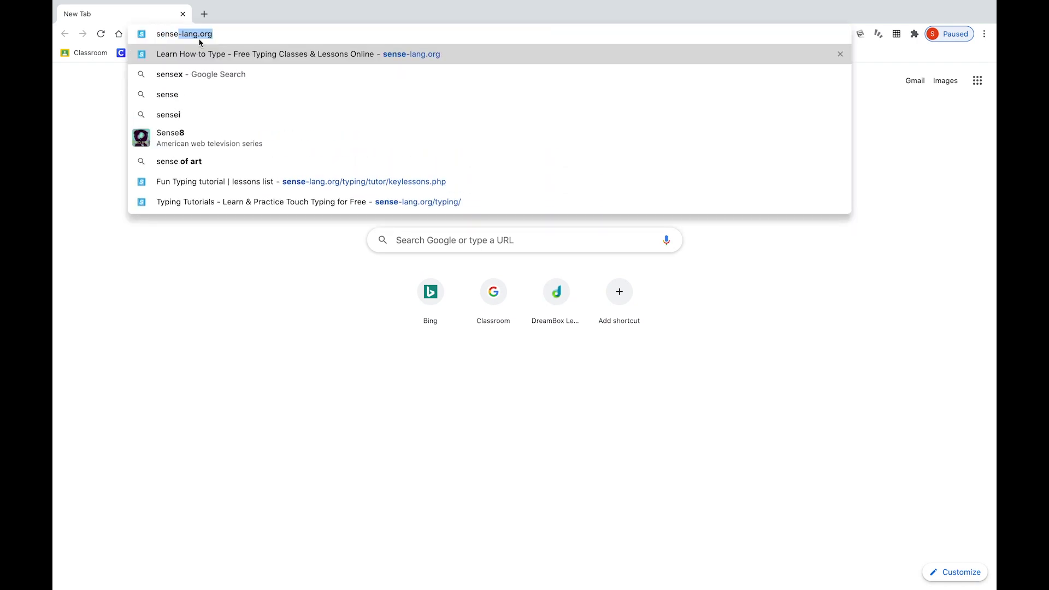
pyautogui.write('-la')
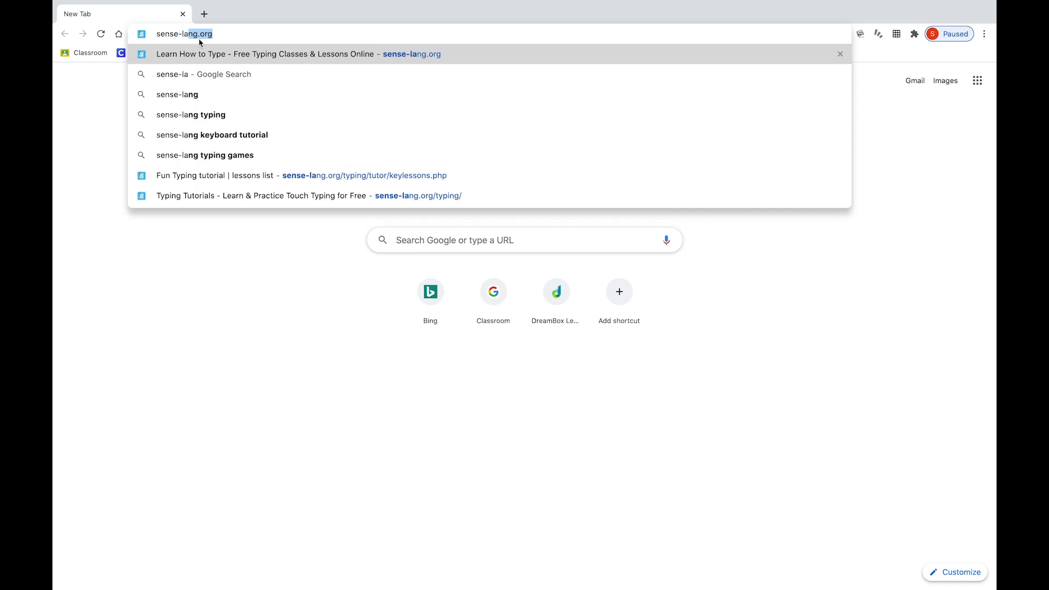
pyautogui.write('ng.org')
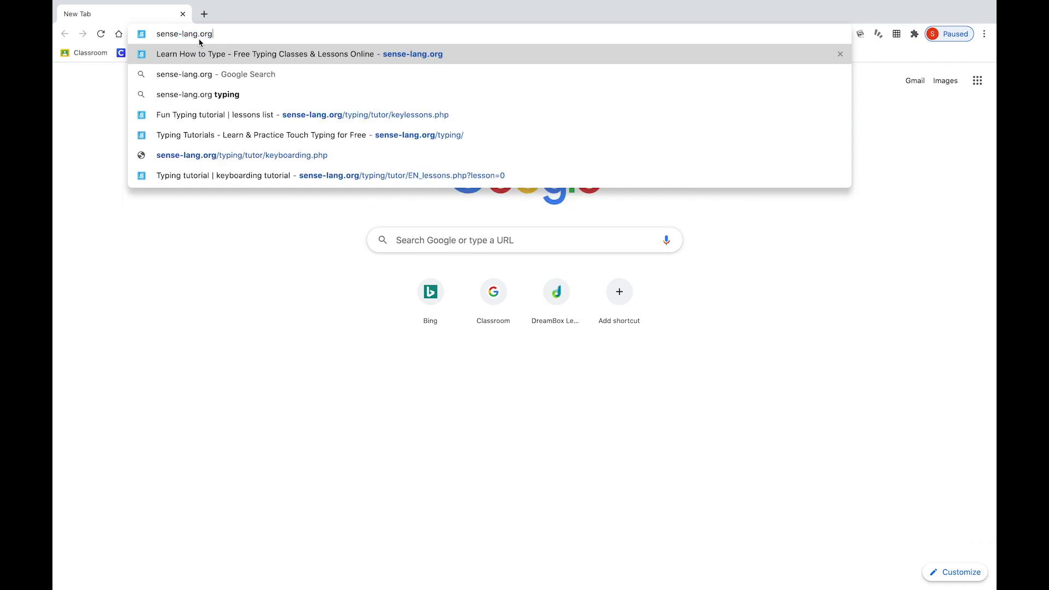
pyautogui.press('Return')
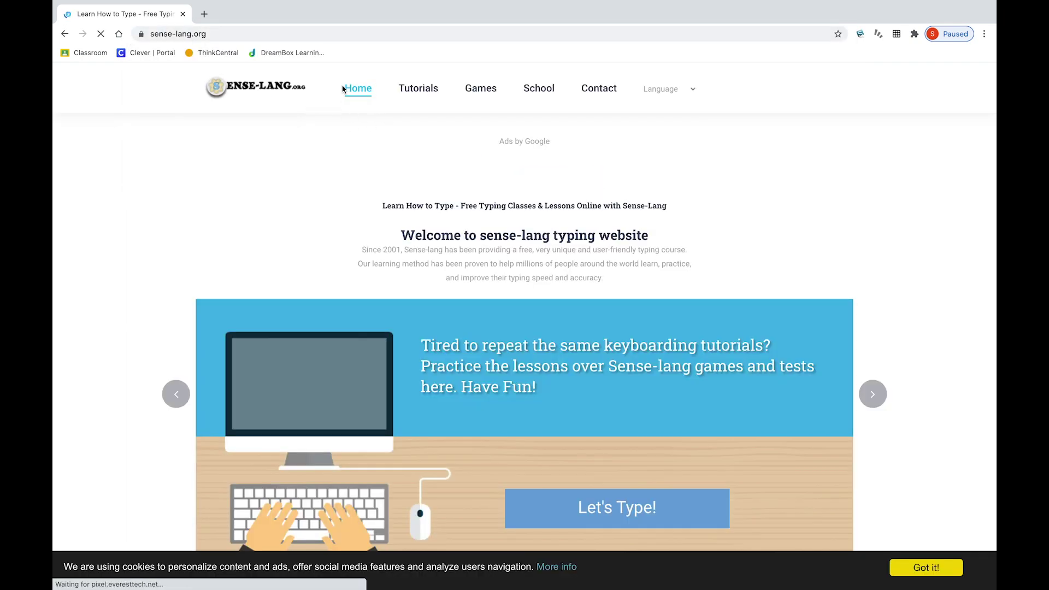
# - Go to Tutorials, choose Fun Tutorial, and open QWERTY Lesson 1 for the jf keys
pyautogui.click(433, 92)
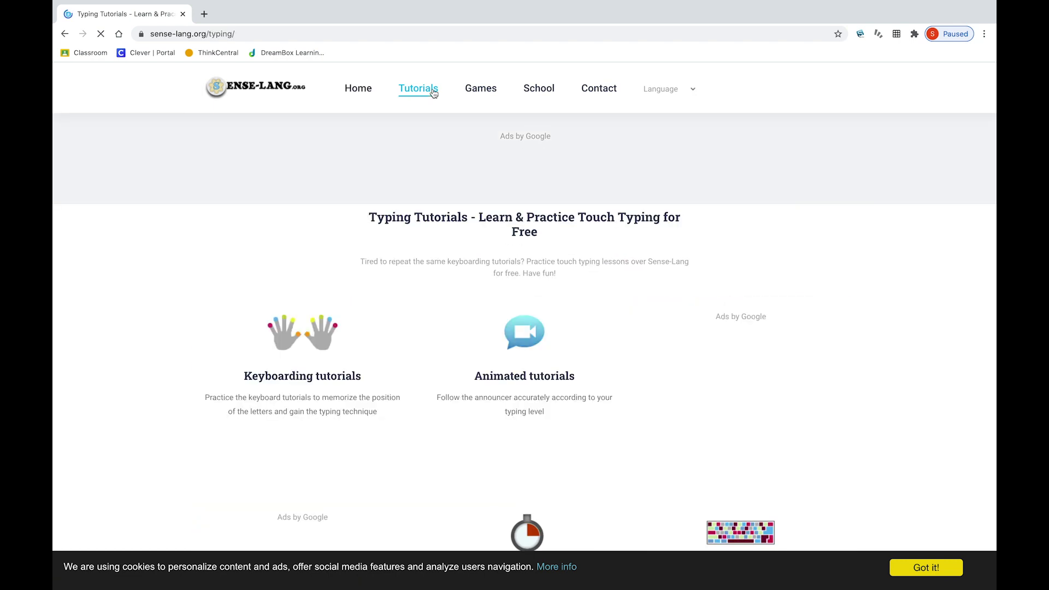
pyautogui.scroll(-3, 714, 390)
pyautogui.scroll(-2, 714, 391)
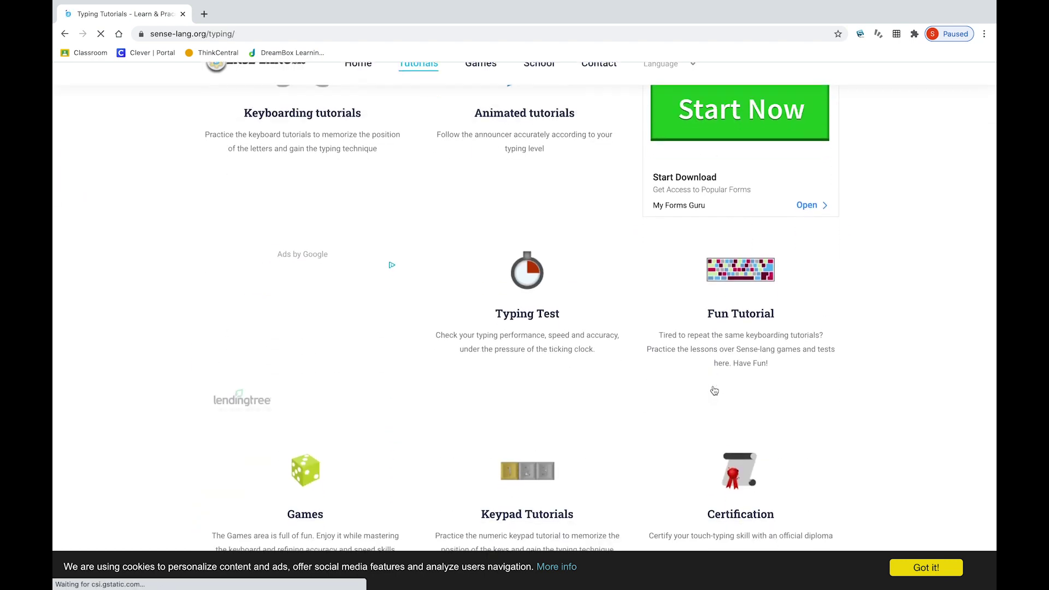
pyautogui.click(760, 282)
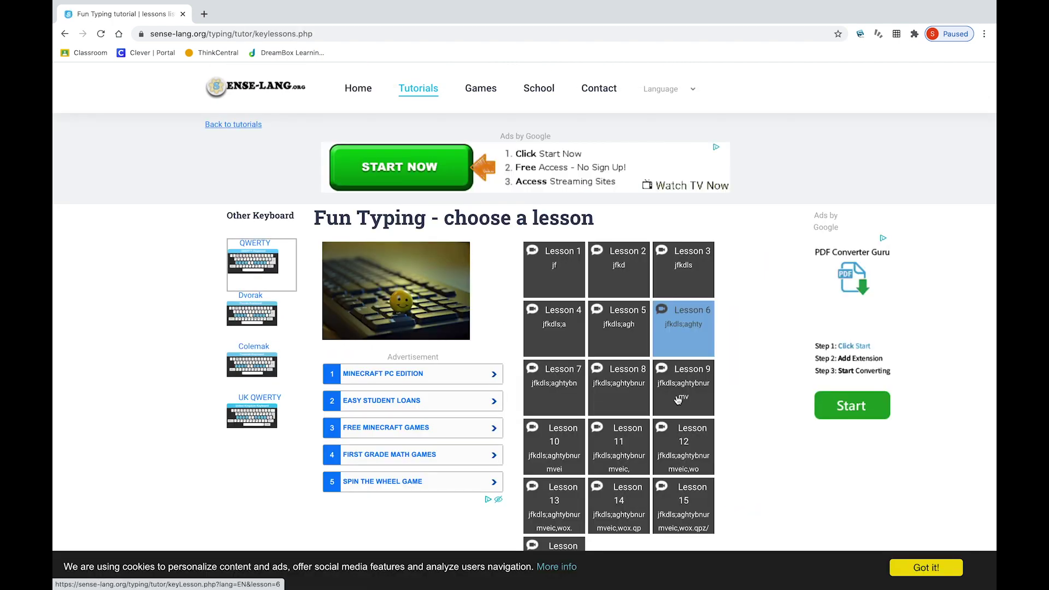
pyautogui.scroll(-2, 683, 328)
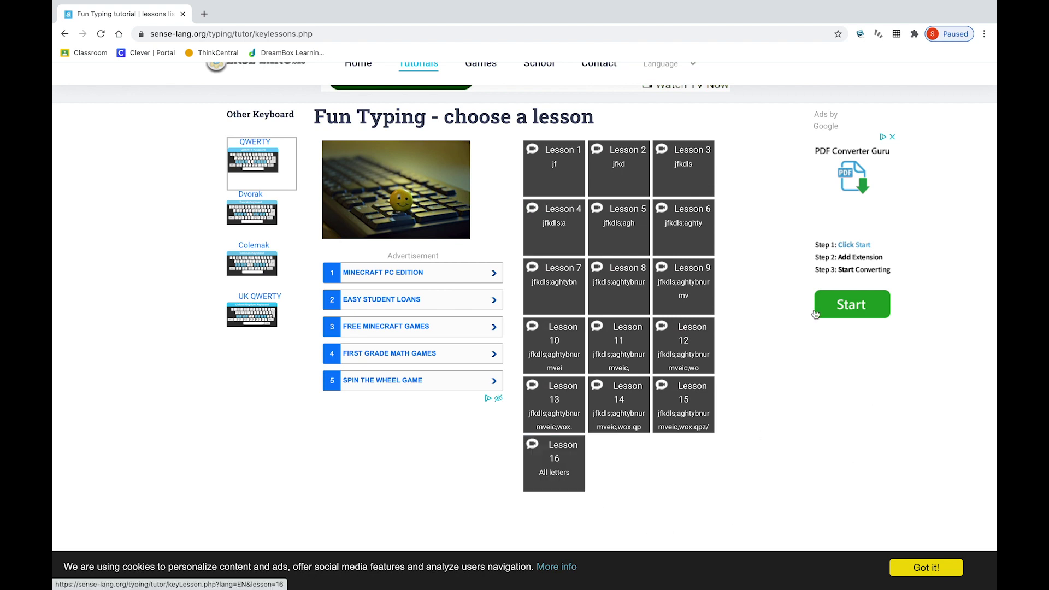
pyautogui.click(555, 164)
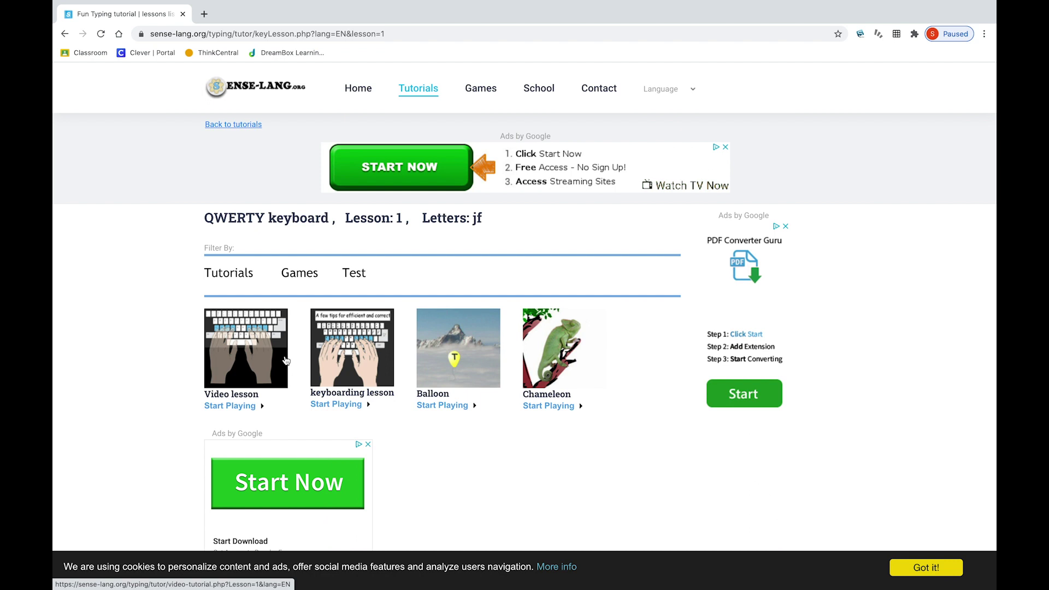
# - Open the Lesson 1 keyboarding lesson, dismiss the pop-up ad, and start the tutorial
pyautogui.click(362, 377)
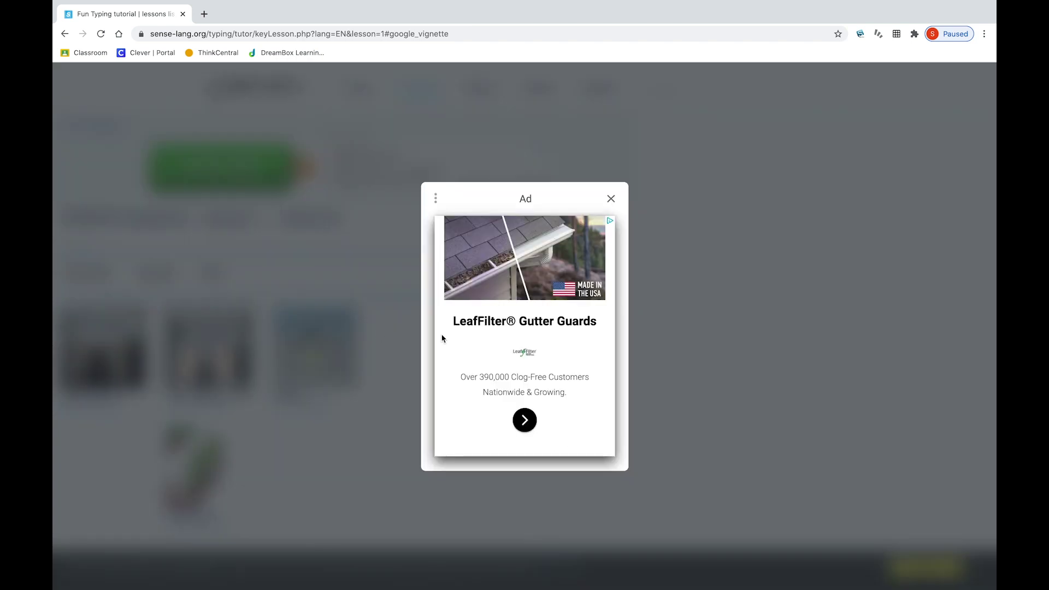
pyautogui.click(611, 198)
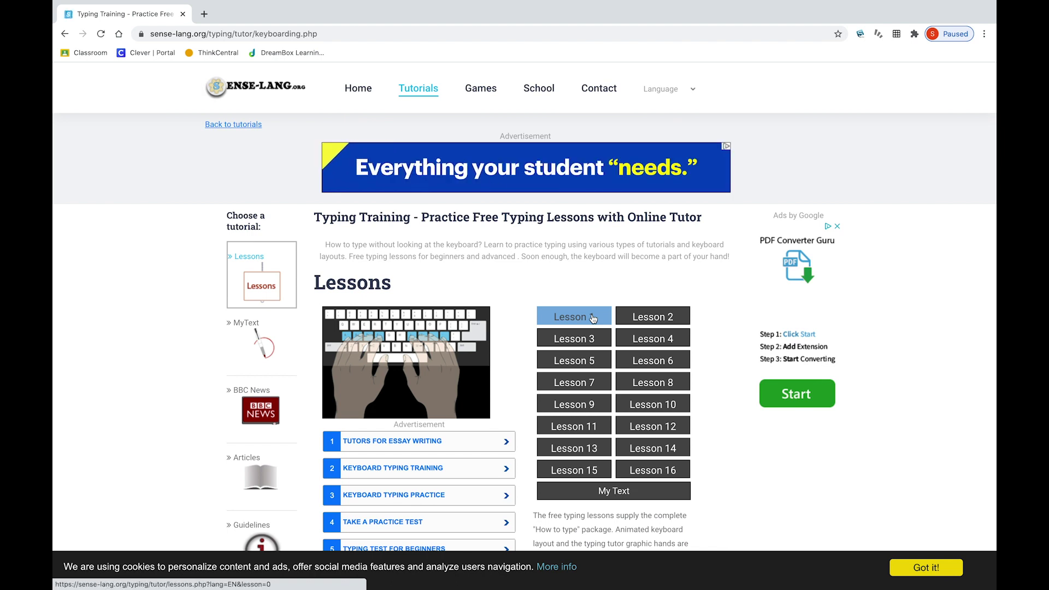
pyautogui.click(593, 319)
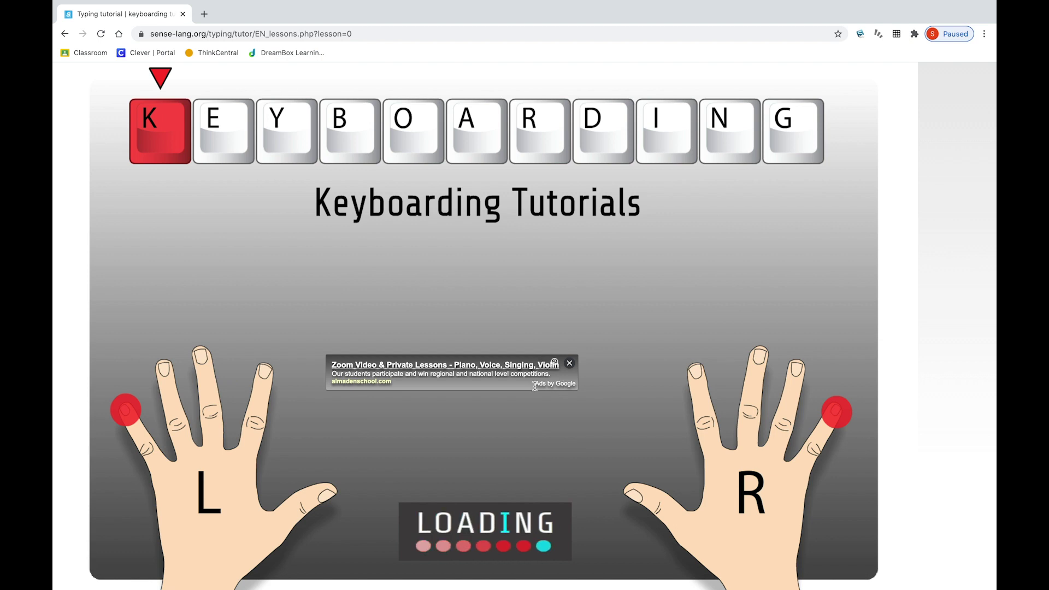
# - Dismiss the ad, choose single-line display, shorten the lesson to 50 letters, and start
pyautogui.click(570, 365)
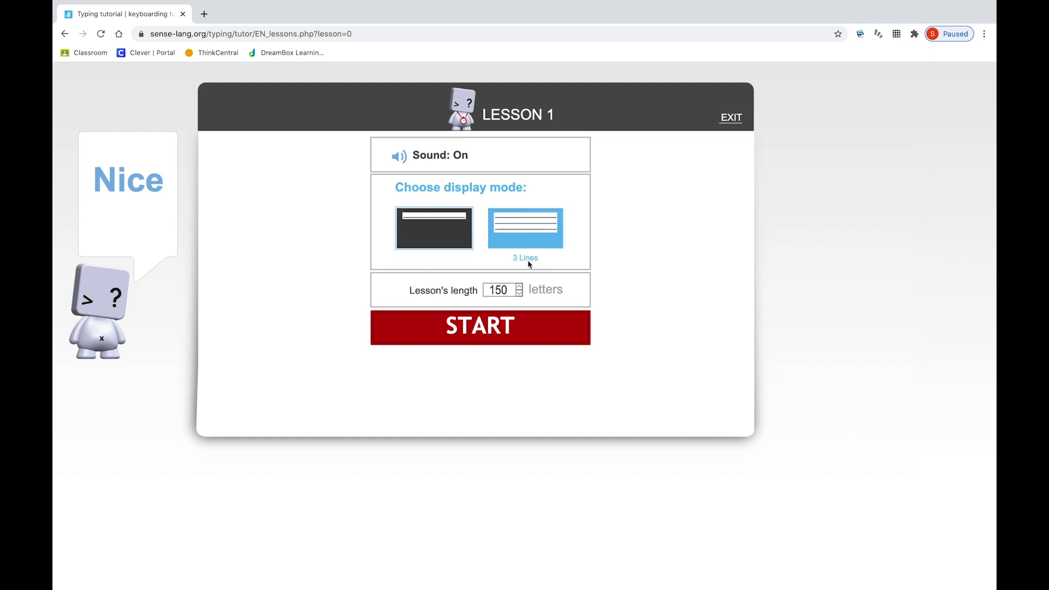
pyautogui.click(442, 235)
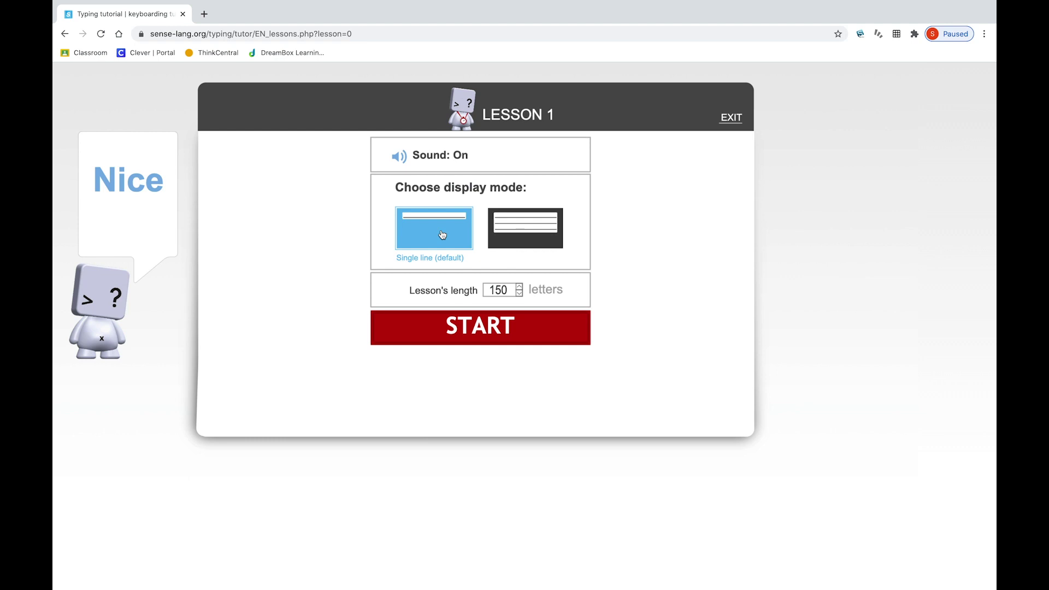
pyautogui.click(519, 294)
pyautogui.click(519, 294)
pyautogui.click(533, 334)
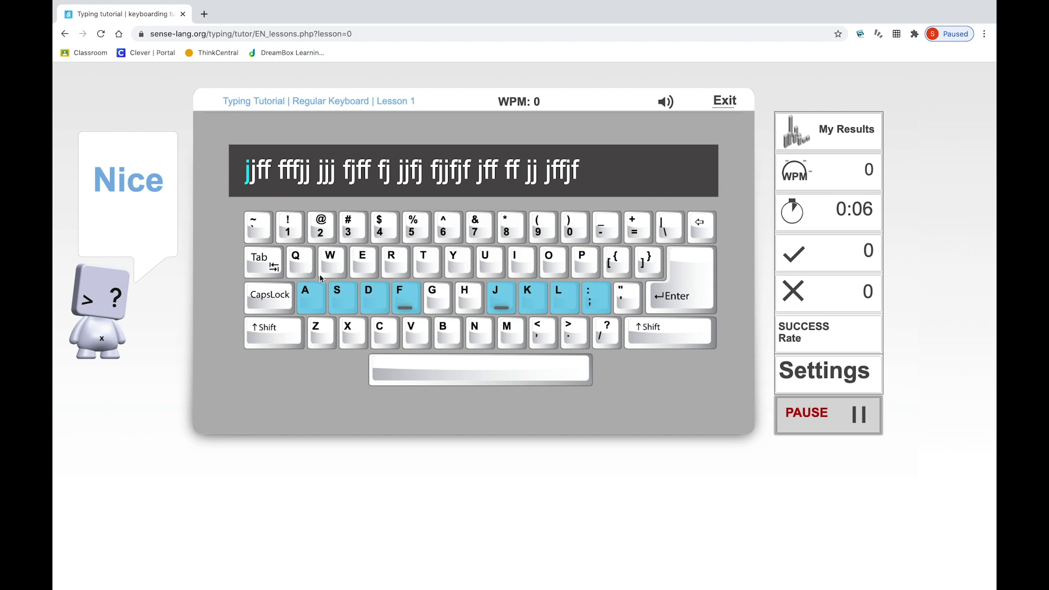
# - Type the jf drill line 'jjff fffjj jj fjff fj jjfj fjjfjf jff ff jj jffjf' without mistakes
pyautogui.write('j')
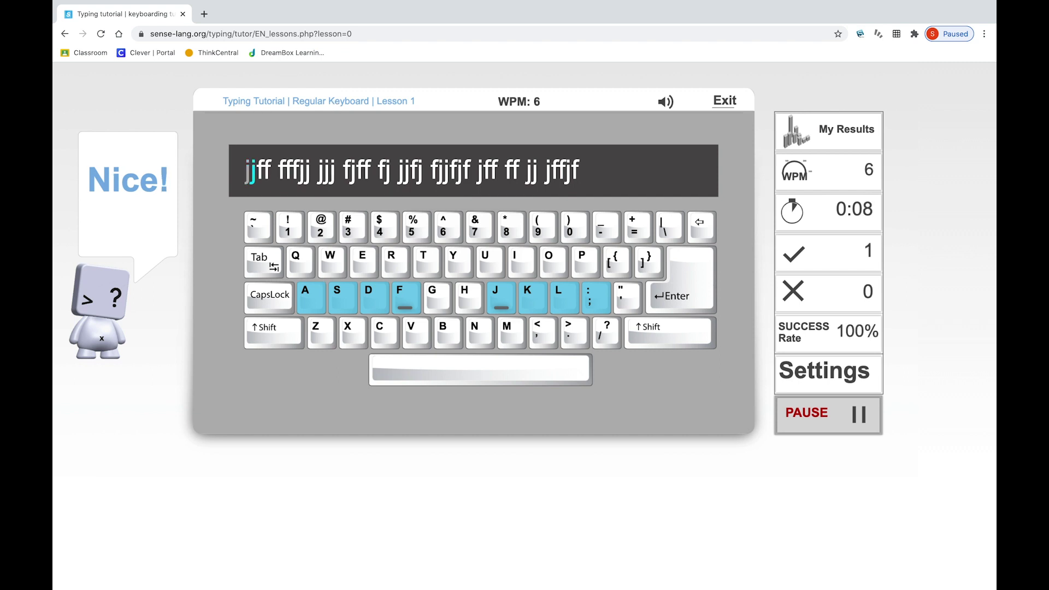
pyautogui.write('jff ')
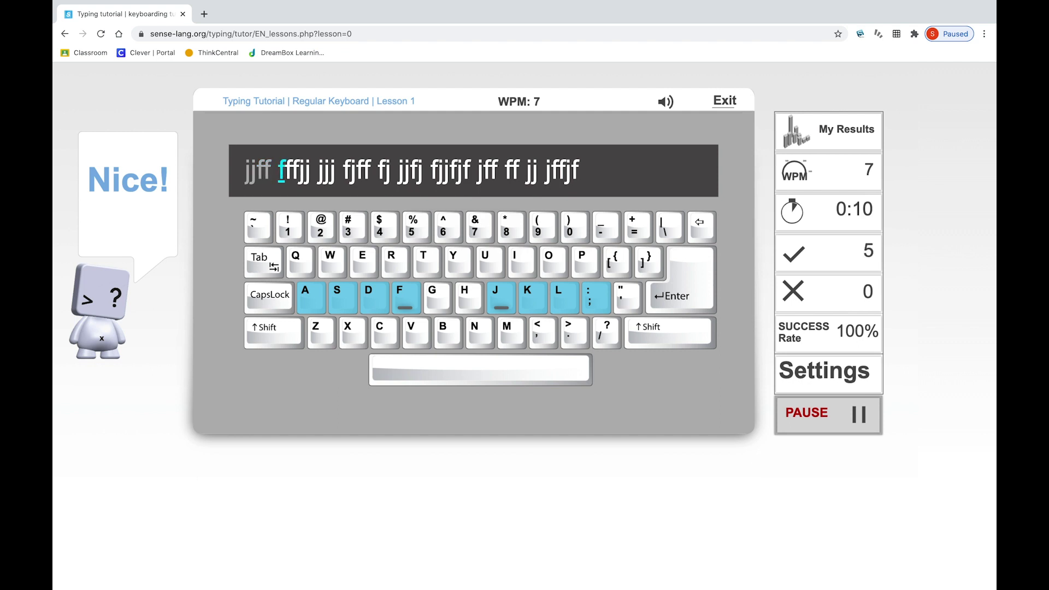
pyautogui.write('fffjj jj')
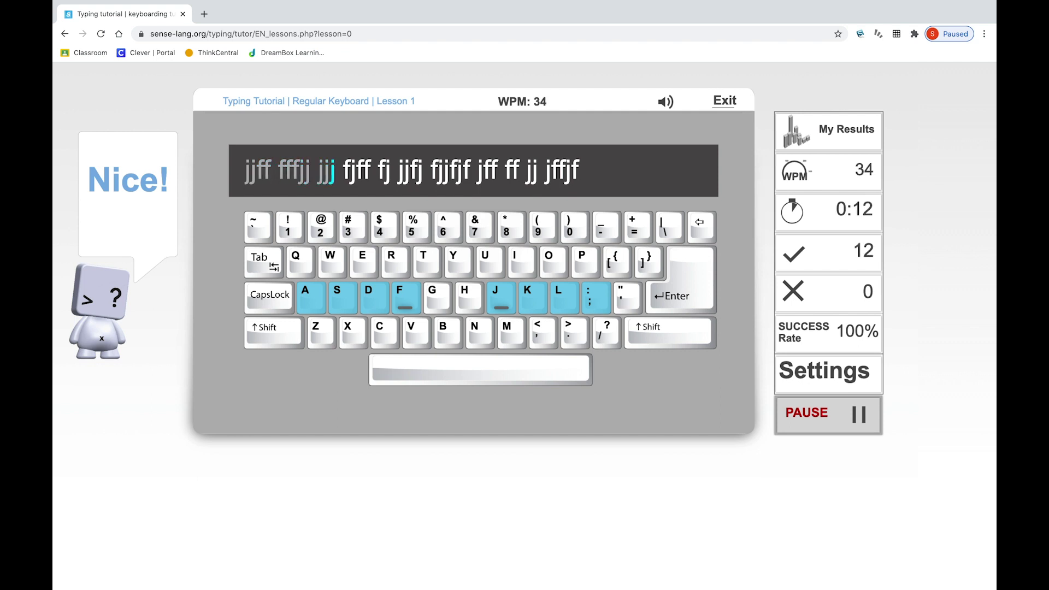
pyautogui.write(' fjff fj ')
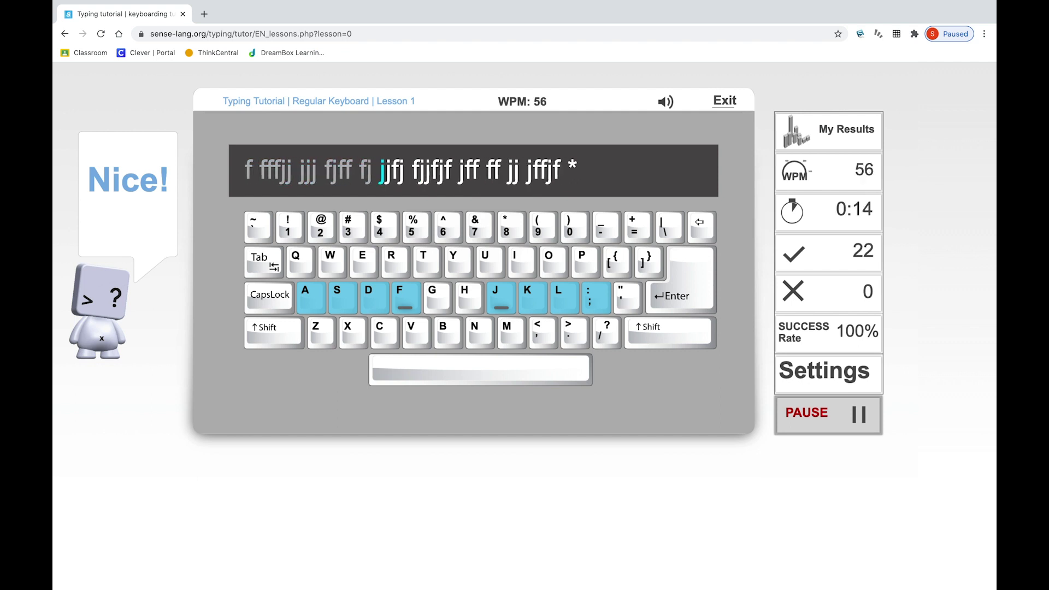
pyautogui.write('jjfj fjjfjf ')
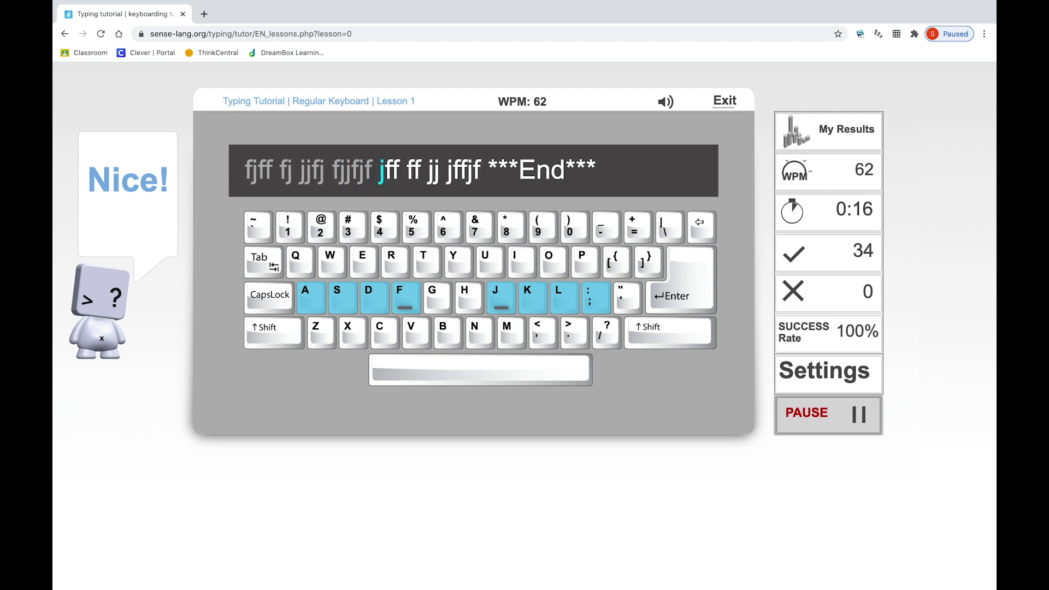
pyautogui.write('jff ff jj ')
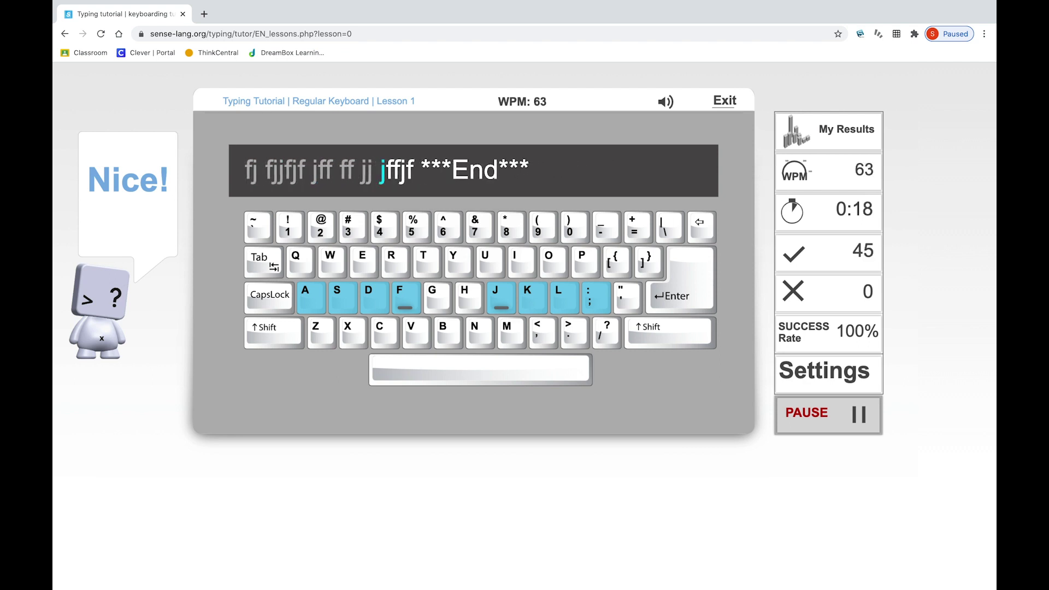
pyautogui.write('jffjf')
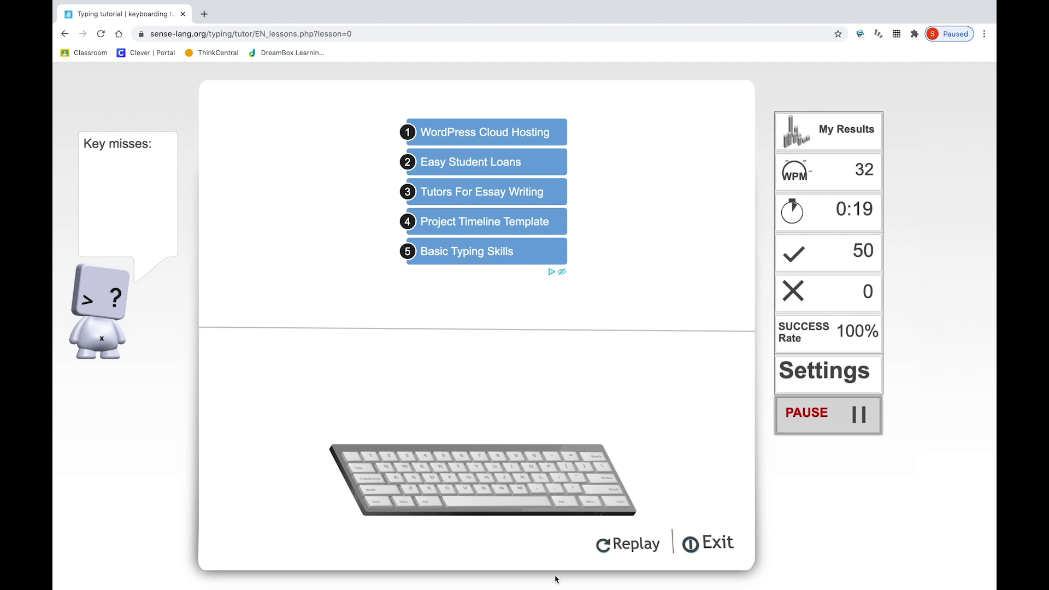
# - Replay Lesson 1 and type the jf drill line again through to the end
pyautogui.click(645, 545)
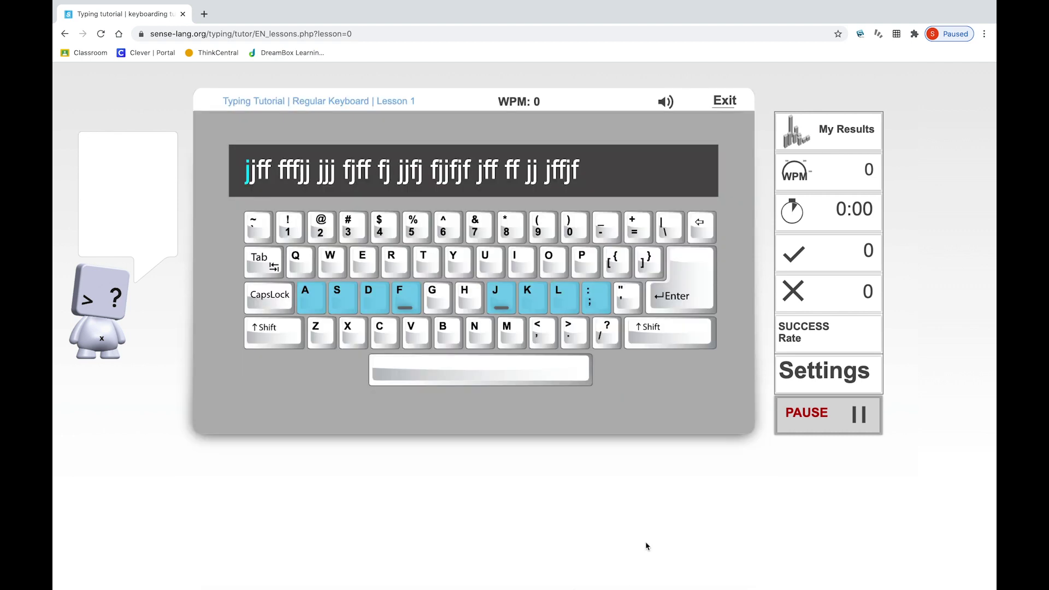
pyautogui.write('jjff fffj')
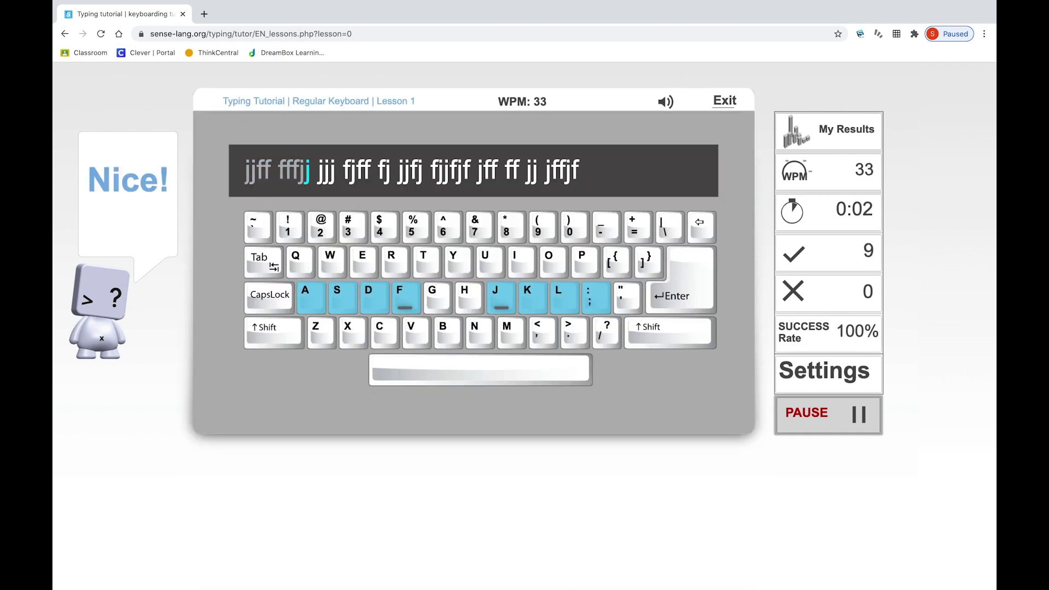
pyautogui.write('j jjj fjff')
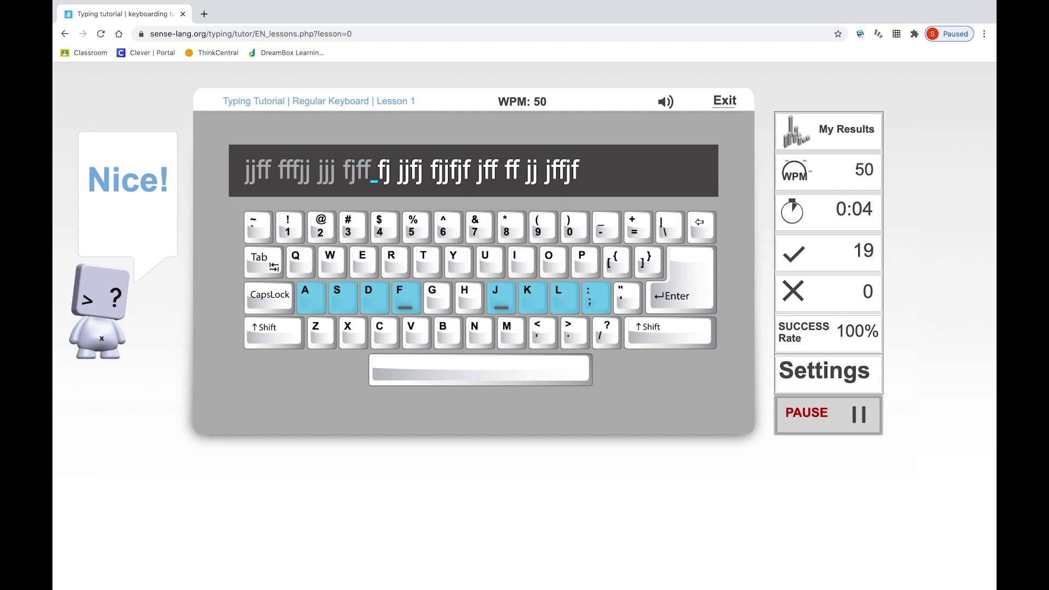
pyautogui.write(' fj jjfj fjj')
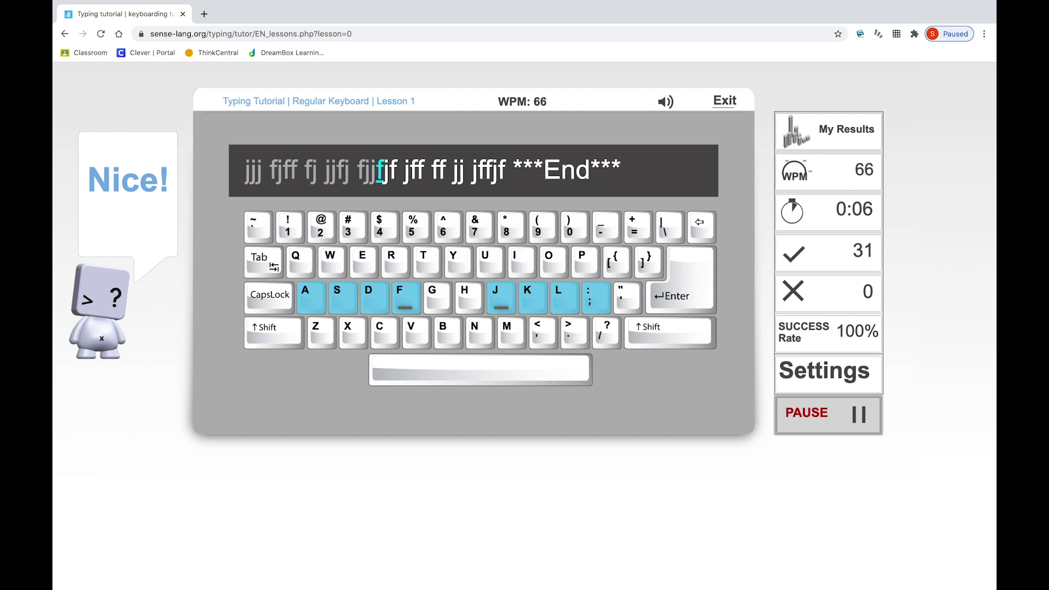
pyautogui.write('fjf jff ff ')
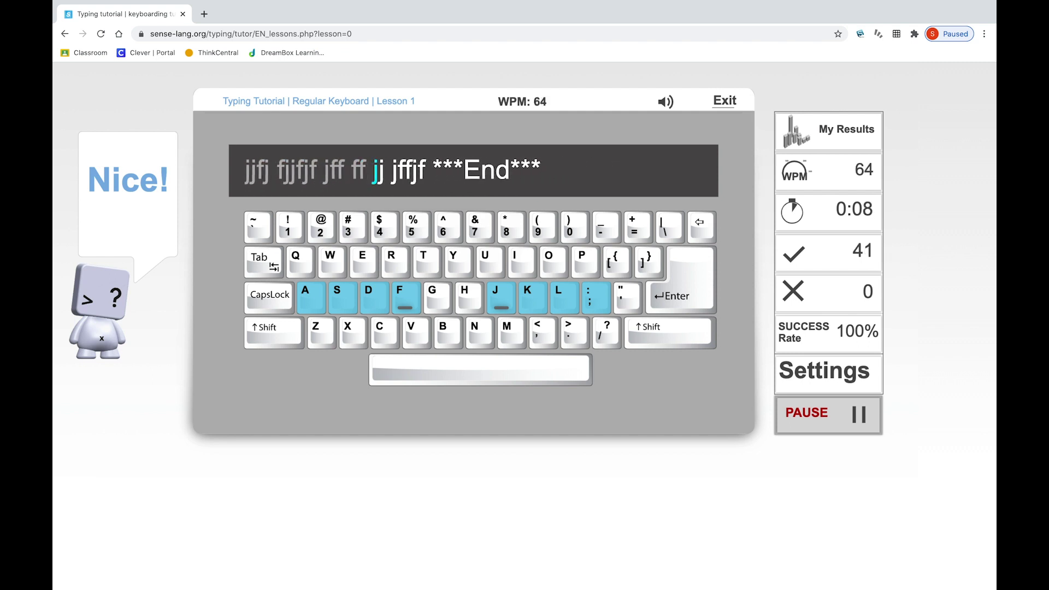
pyautogui.write('jj jffj')
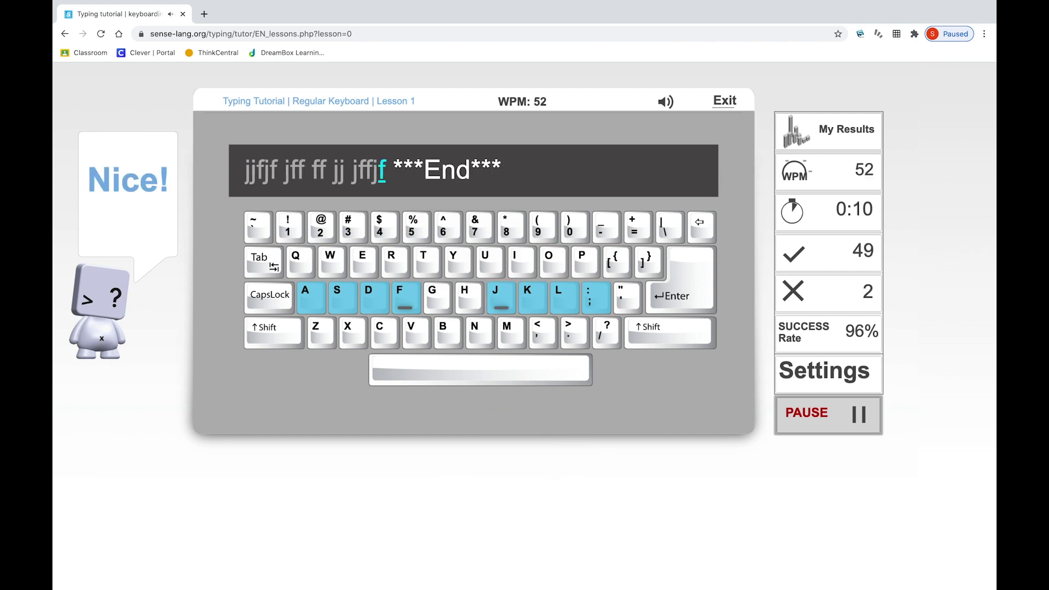
pyautogui.write('f')
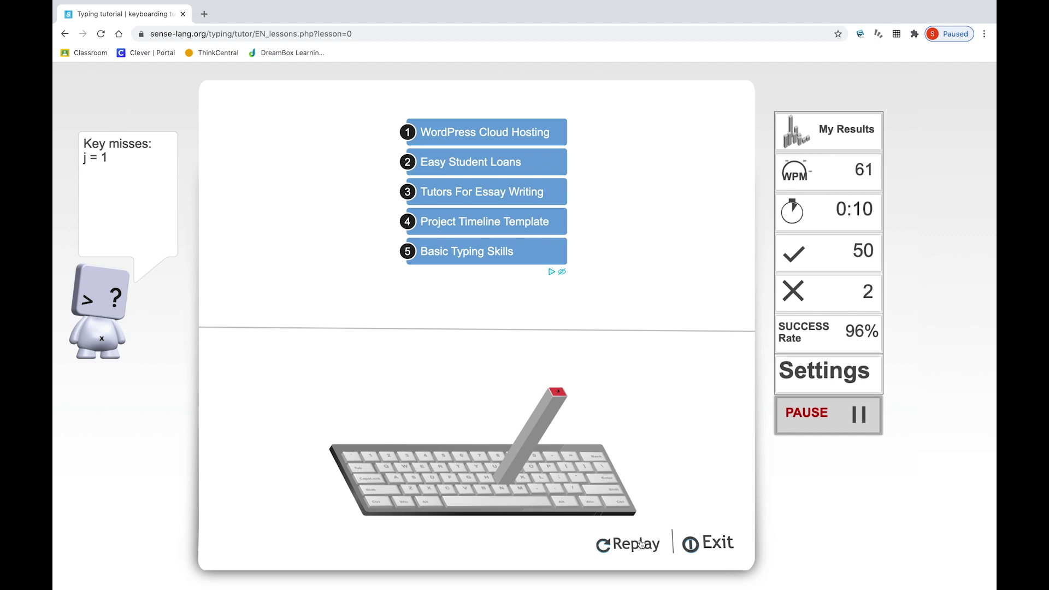
# - Reload to the Lesson 1 setup and adjust the length spinner to 310 letters
pyautogui.click(101, 37)
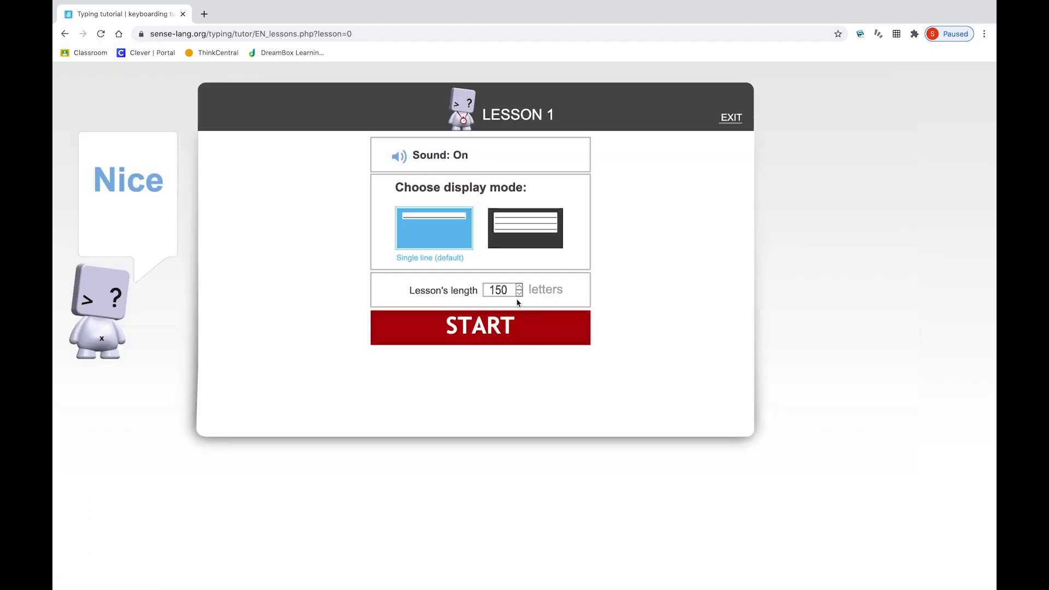
pyautogui.click(520, 294)
pyautogui.click(521, 294)
pyautogui.click(520, 287)
pyautogui.click(520, 287)
pyautogui.click(520, 287)
pyautogui.click(520, 294)
pyautogui.click(521, 287)
pyautogui.click(521, 287)
pyautogui.click(521, 287)
pyautogui.click(521, 287)
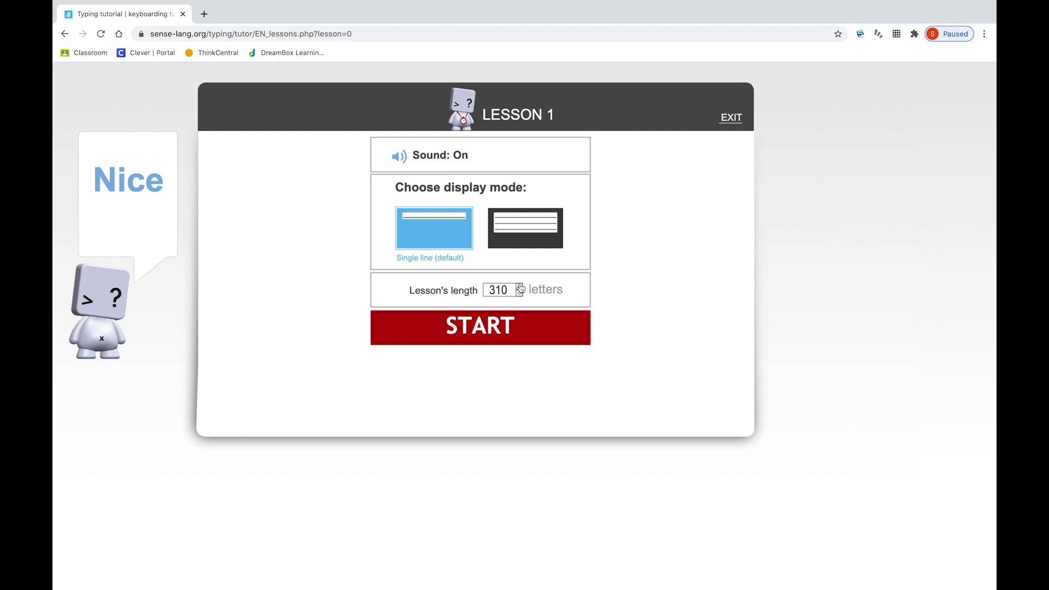